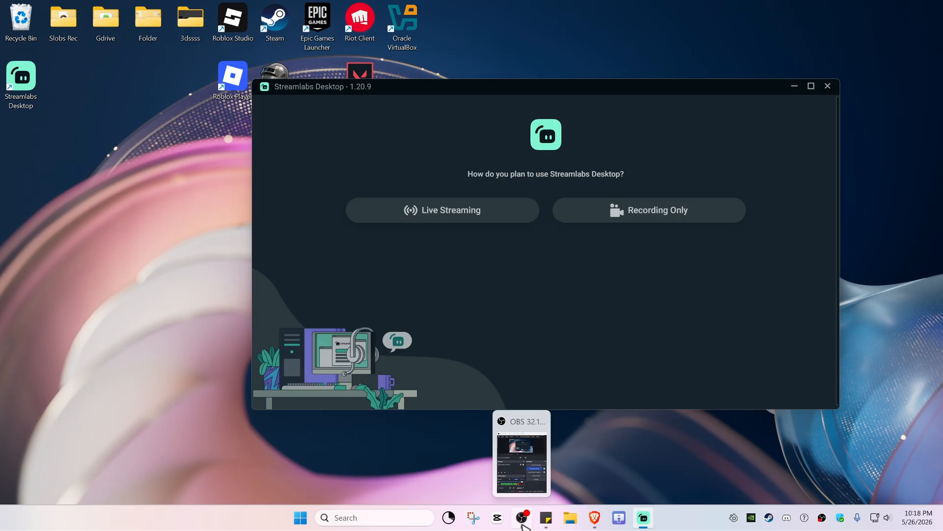
Switch to the Brave browser and search Google for obs
mouse_move(528, 473)
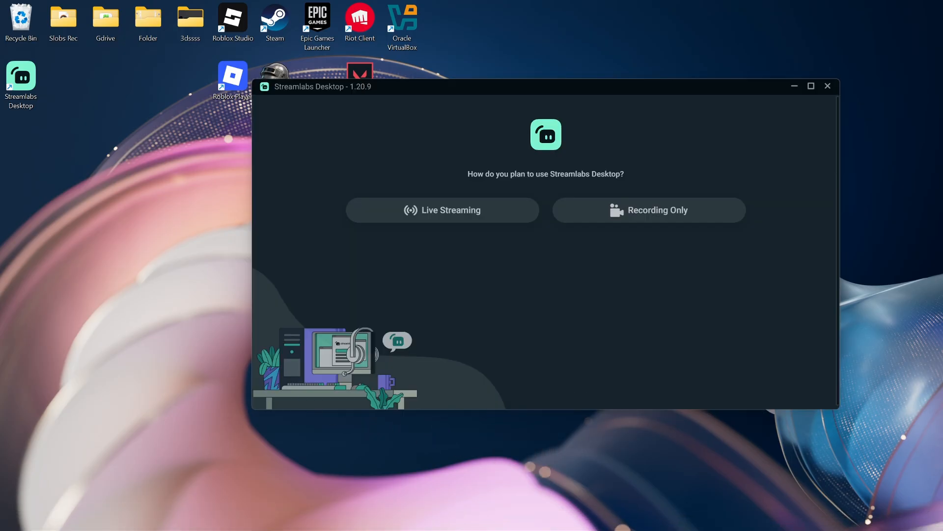
drag(457, 530, 275, 530)
drag(610, 0, 614, 71)
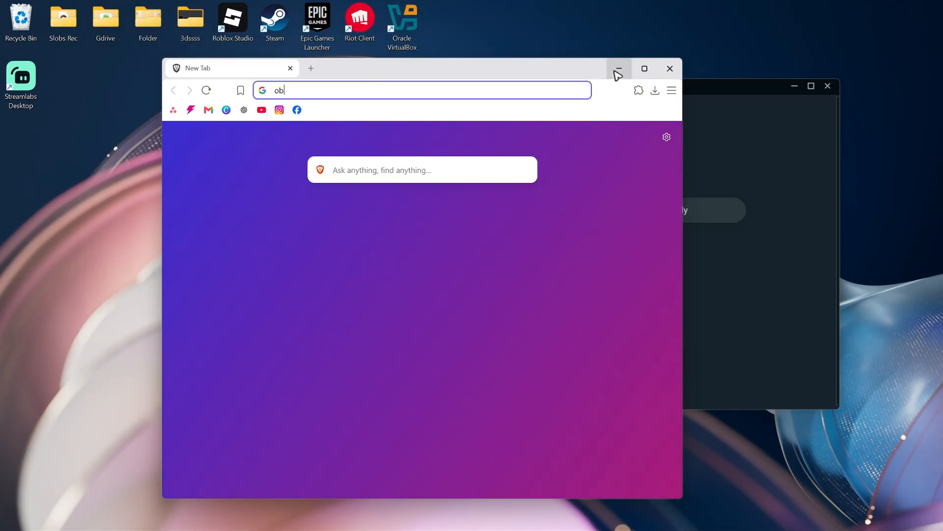
text(s)
key(Return)
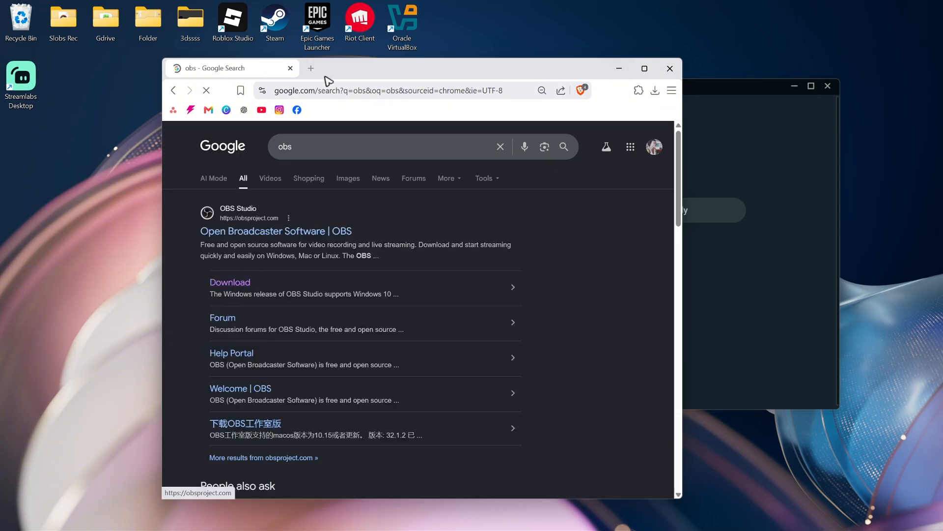
Search Google for streamlabs in a separate browser tab and close the browser
click(311, 69)
text(streamlab)
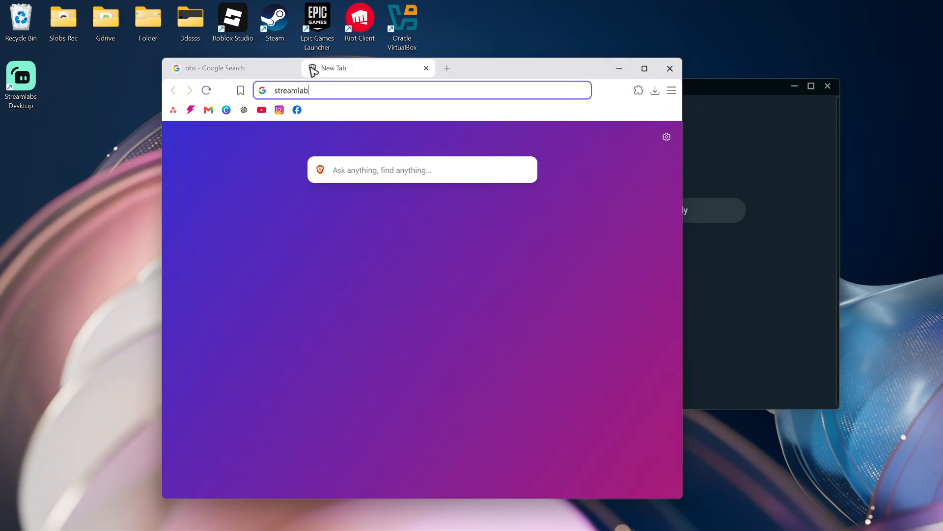
text(s)
key(Return)
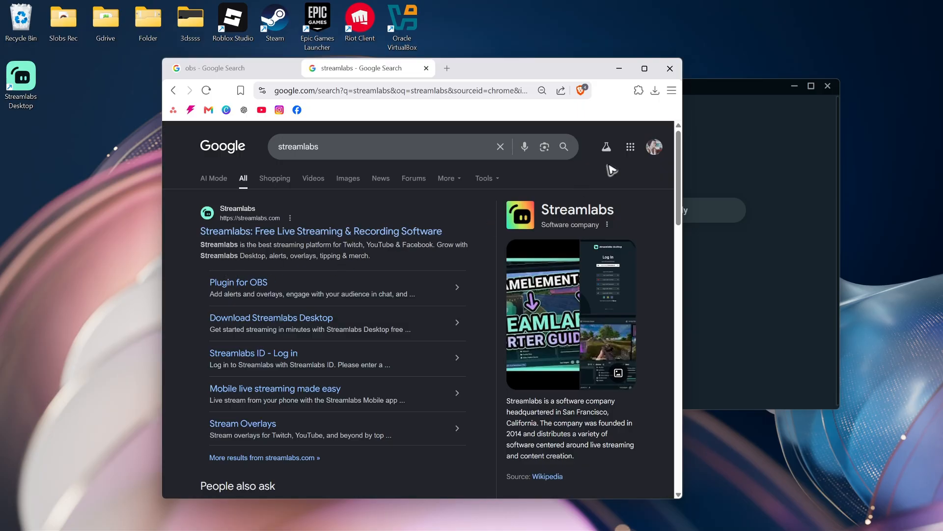
click(674, 71)
Choose Live Streaming as the planned use in the Streamlabs Desktop setup and continue
drag(539, 89, 502, 145)
drag(432, 151, 501, 147)
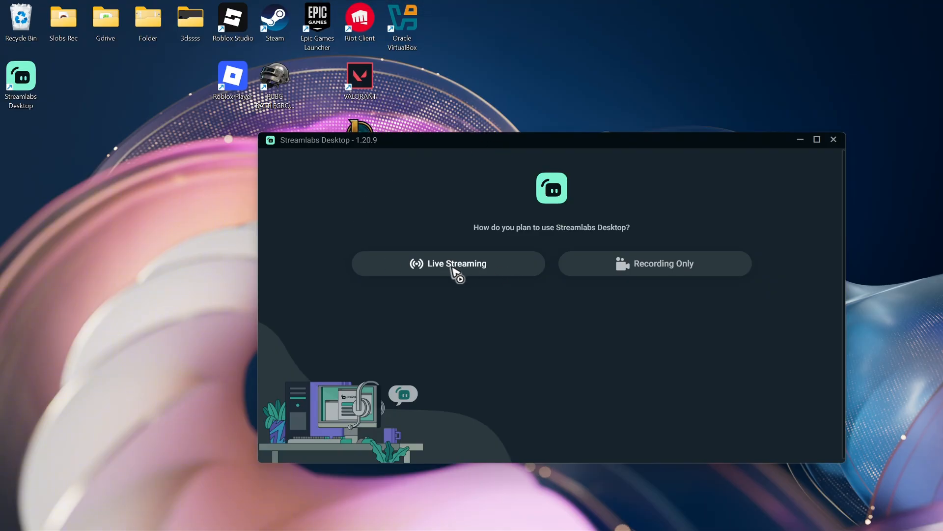
click(450, 270)
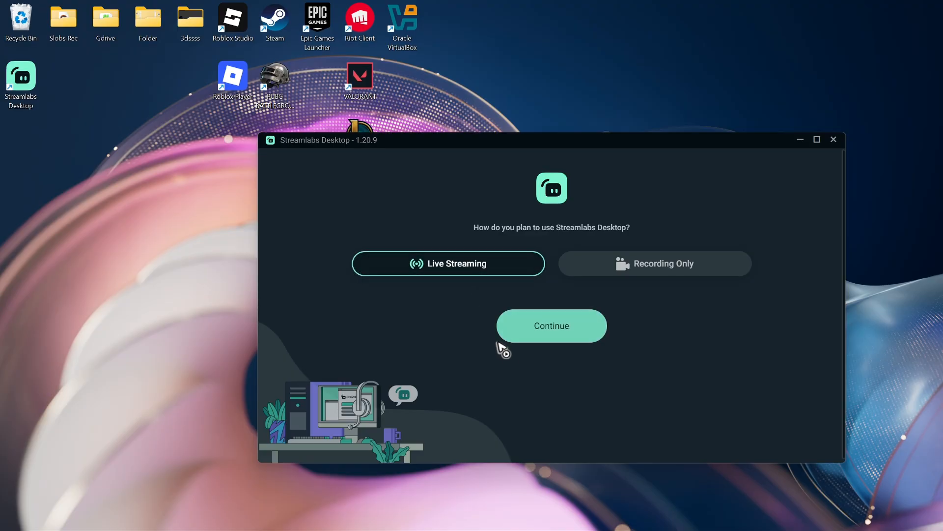
click(563, 332)
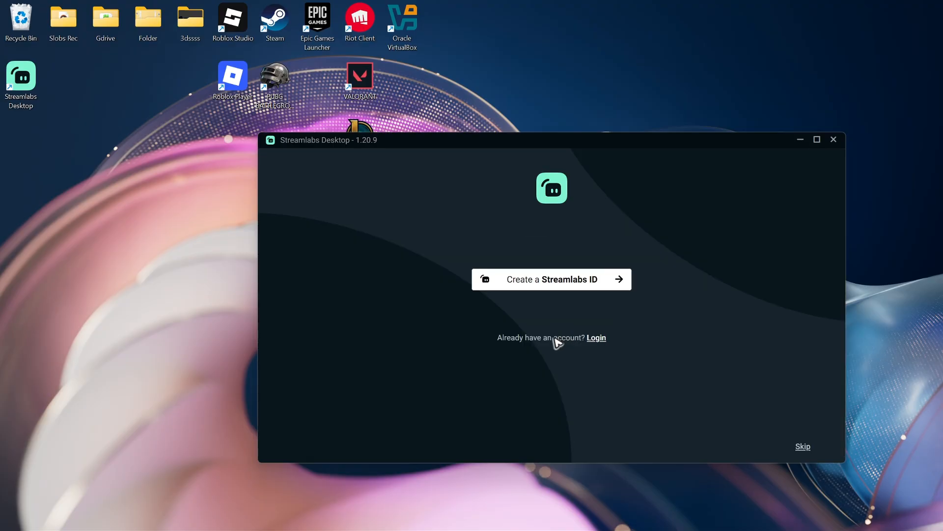
Skip creating or logging in to a Streamlabs account and start fresh without importing settings
click(801, 447)
click(804, 447)
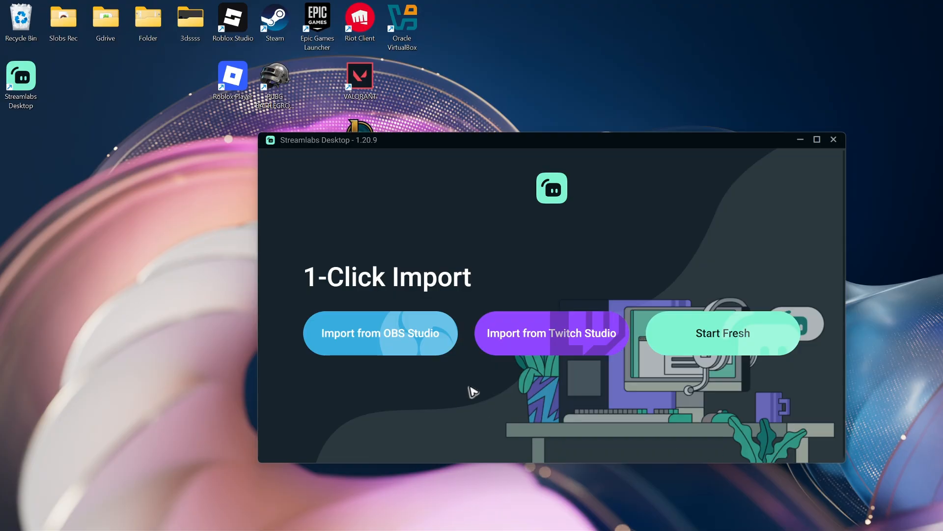
click(727, 349)
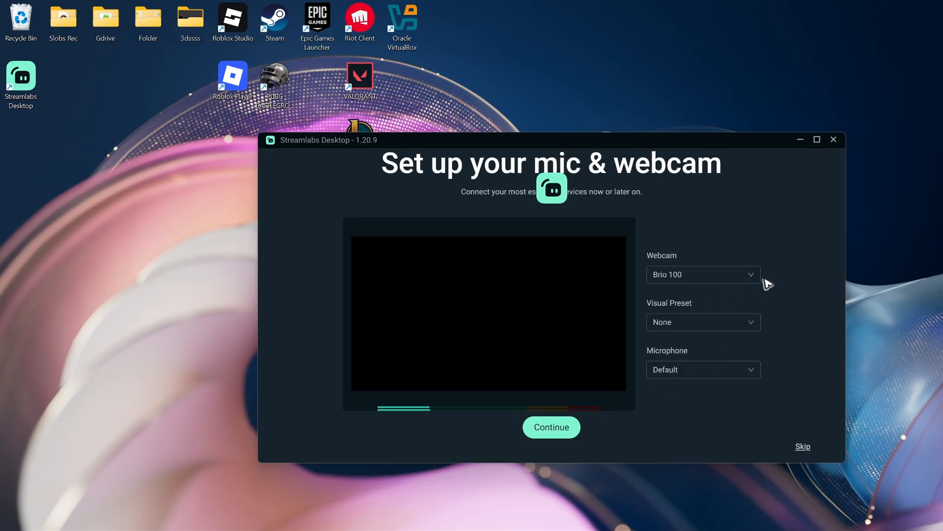
Keep Brio 100 as the webcam, set the microphone to SteelSeries Sonar - Microphone, and continue the setup
click(723, 281)
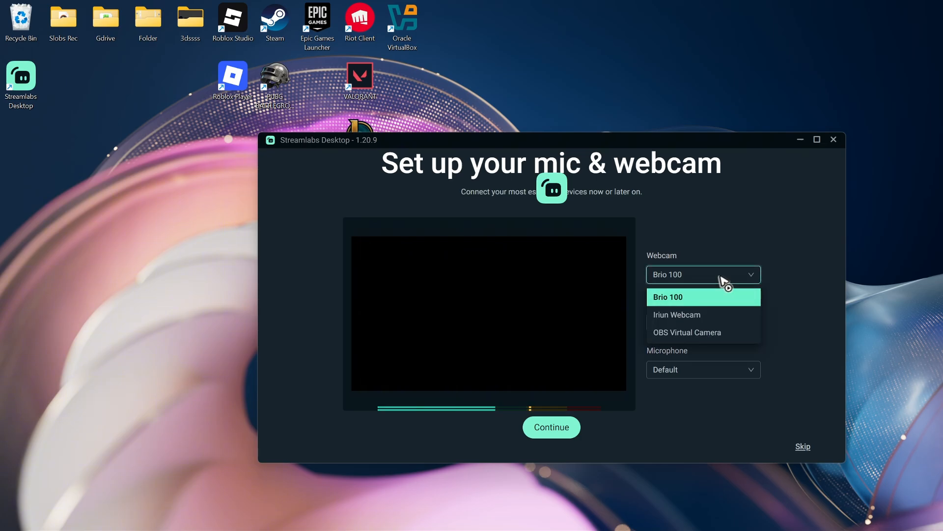
click(723, 281)
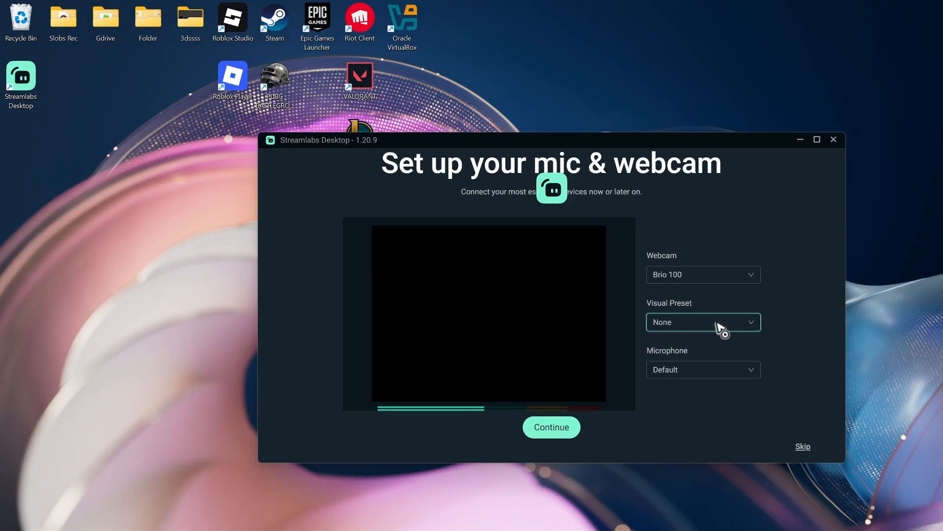
click(717, 372)
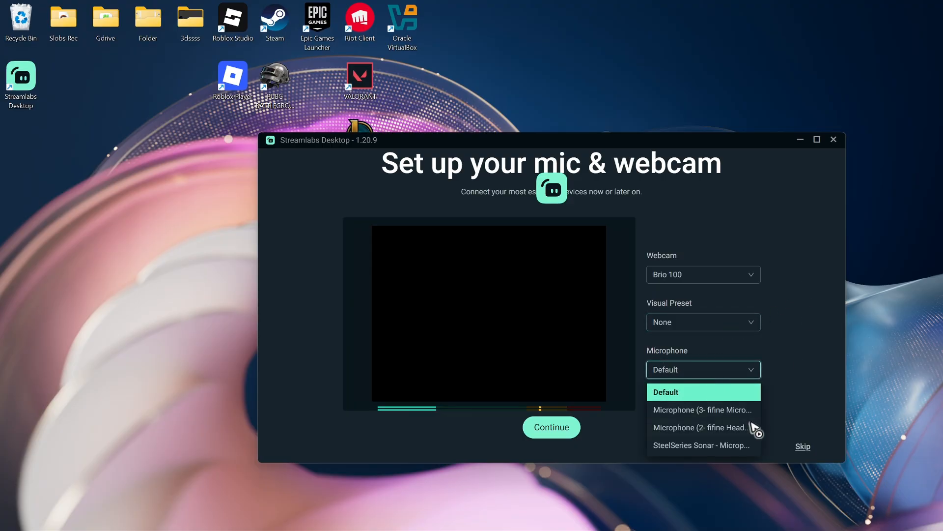
click(716, 445)
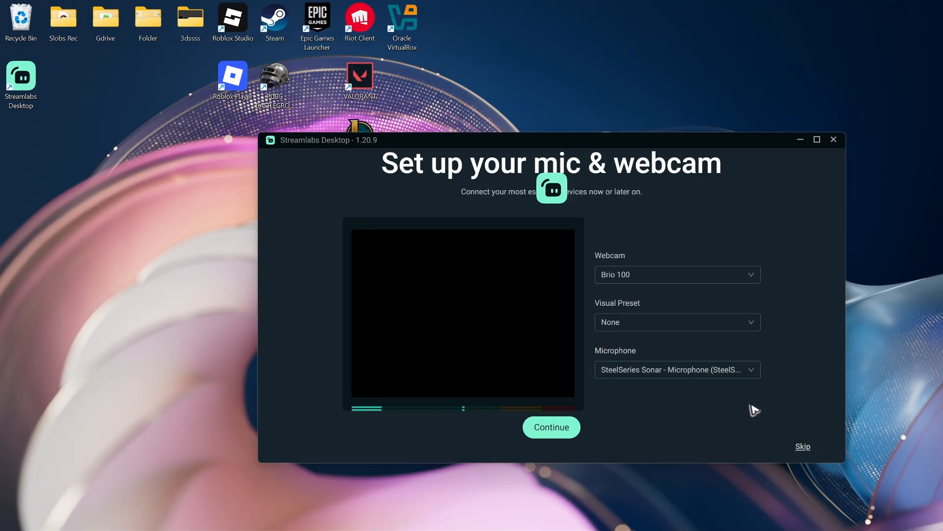
click(562, 427)
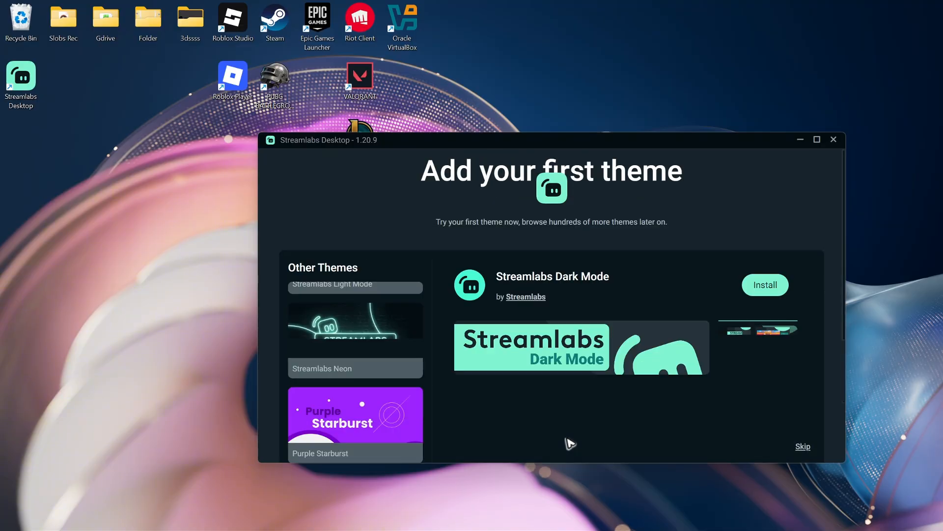
Skip the theme installation, choose the Free plan, and dismiss the login tip in the editor
click(801, 446)
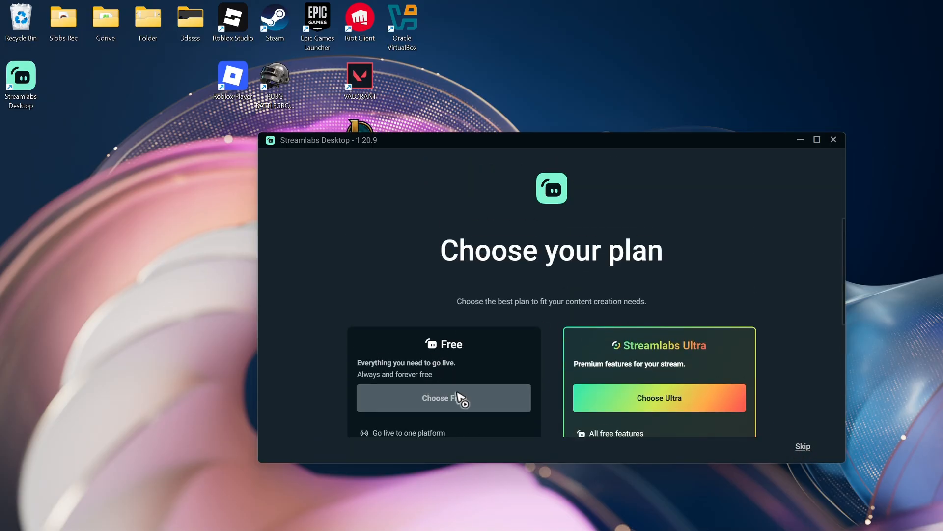
click(459, 398)
click(490, 308)
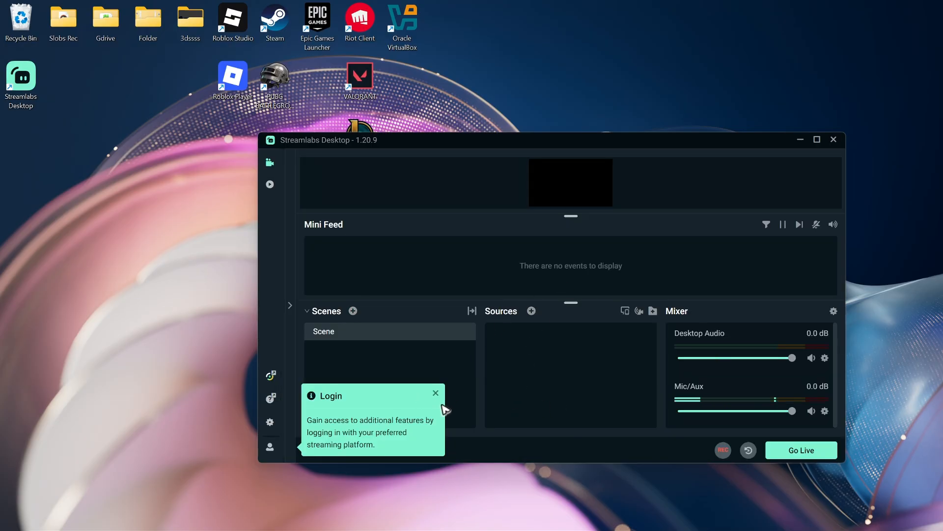
click(436, 393)
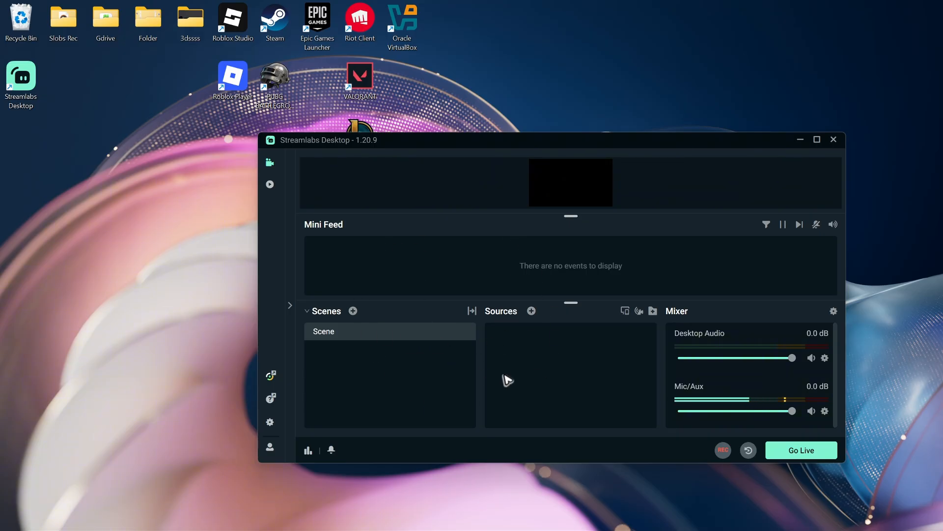
Add a Display Capture source to the scene with its default name and capture settings
click(532, 311)
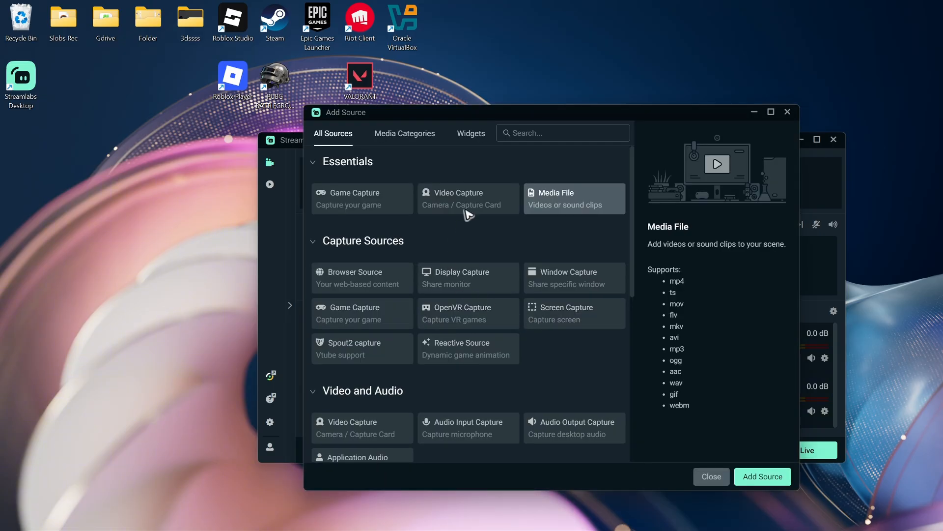
click(472, 281)
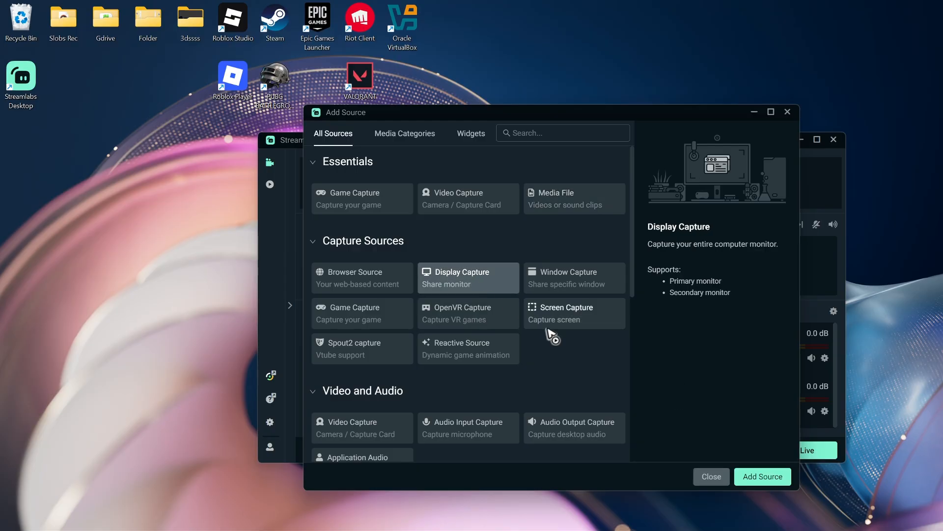
click(761, 475)
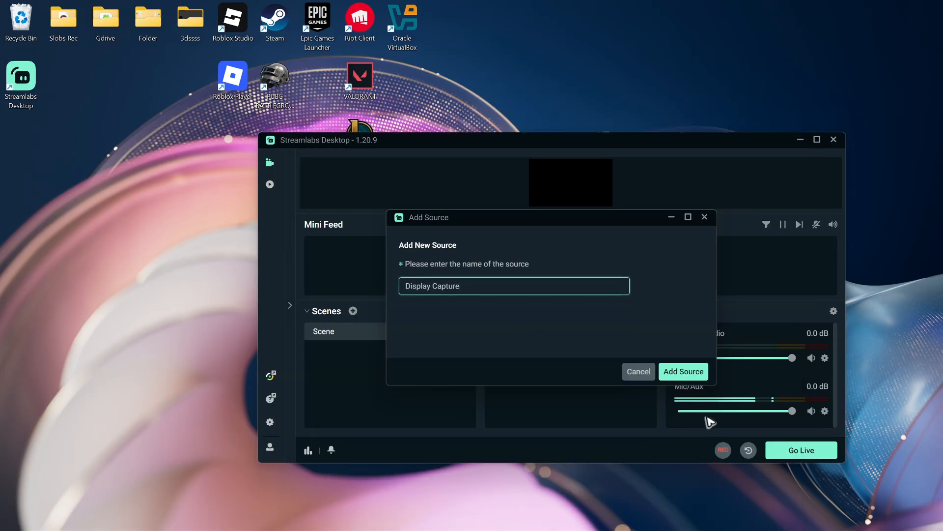
click(691, 375)
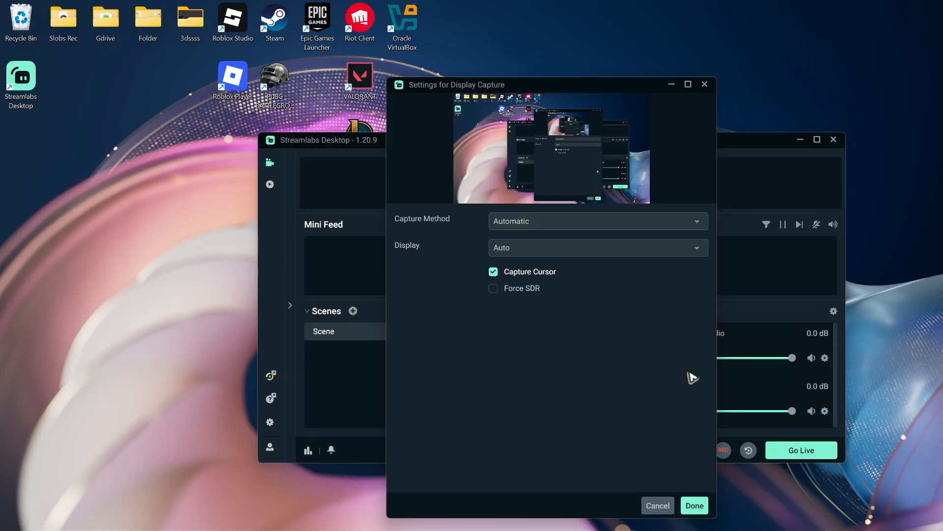
click(695, 506)
Enlarge the preview area and stretch the Display Capture source to the screen
drag(571, 216, 573, 283)
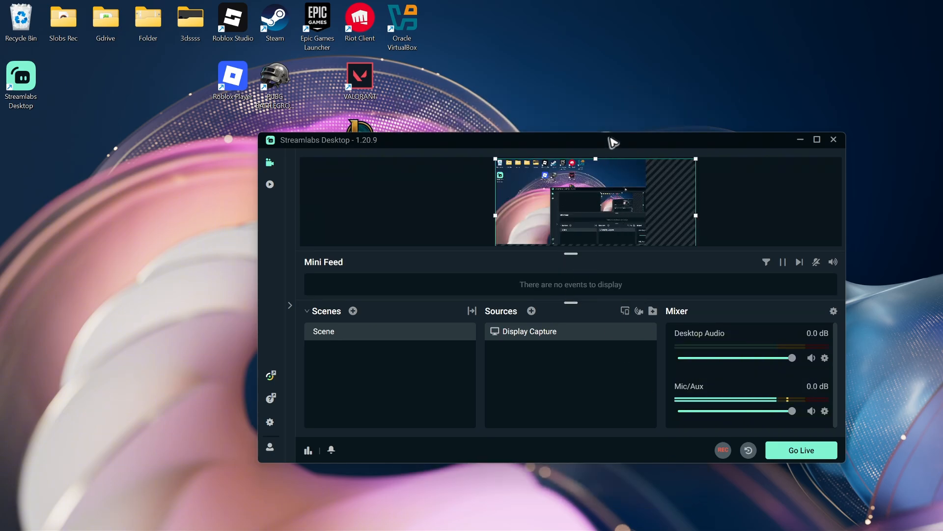
double_click(613, 141)
right_click(551, 138)
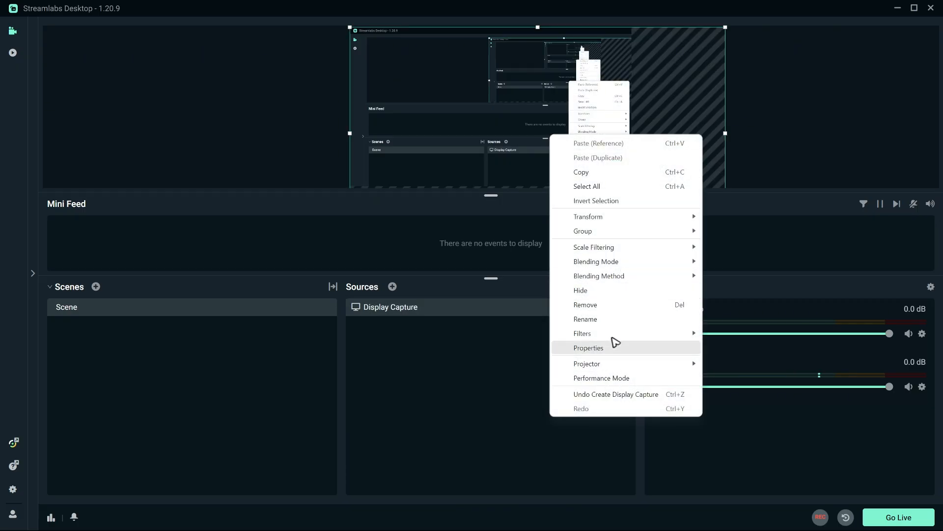
mouse_move(627, 216)
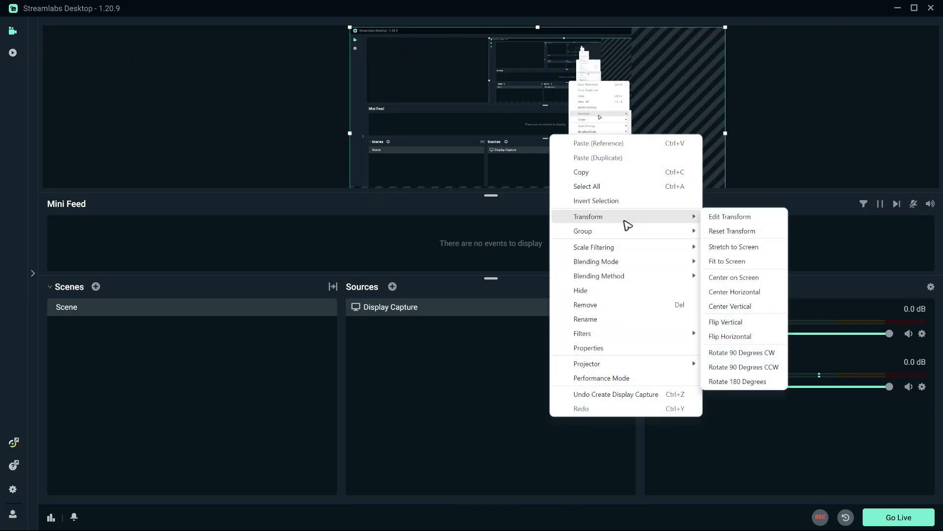
click(748, 247)
double_click(550, 15)
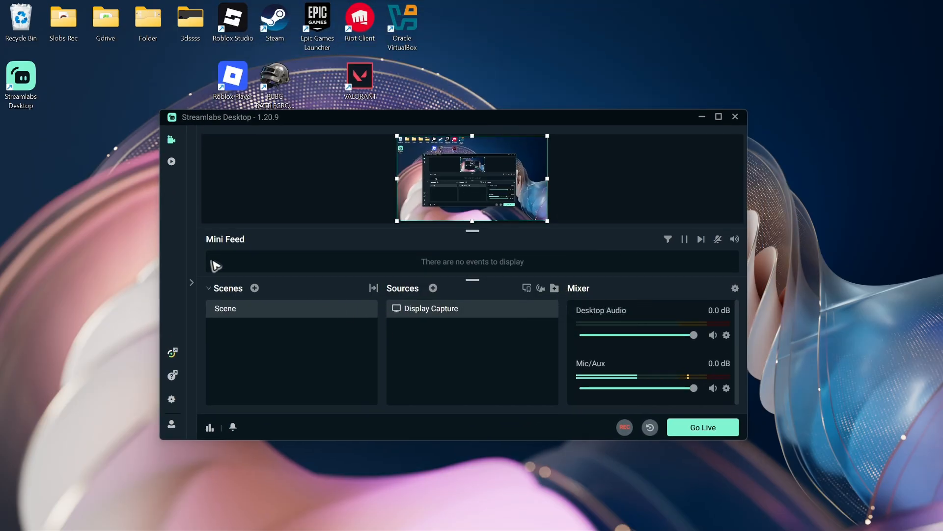
Set the streaming service to YouTube - RTMPS in the stream settings and move the settings window aside
click(173, 400)
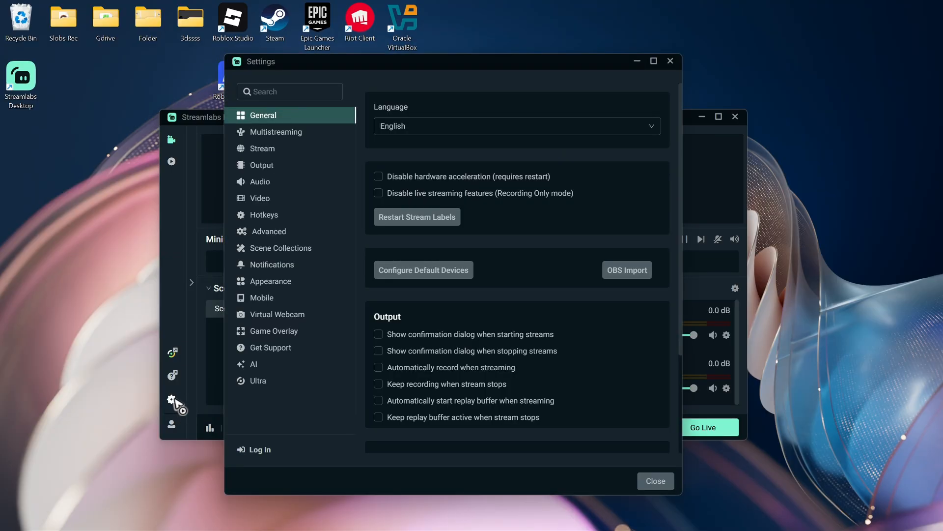
click(267, 150)
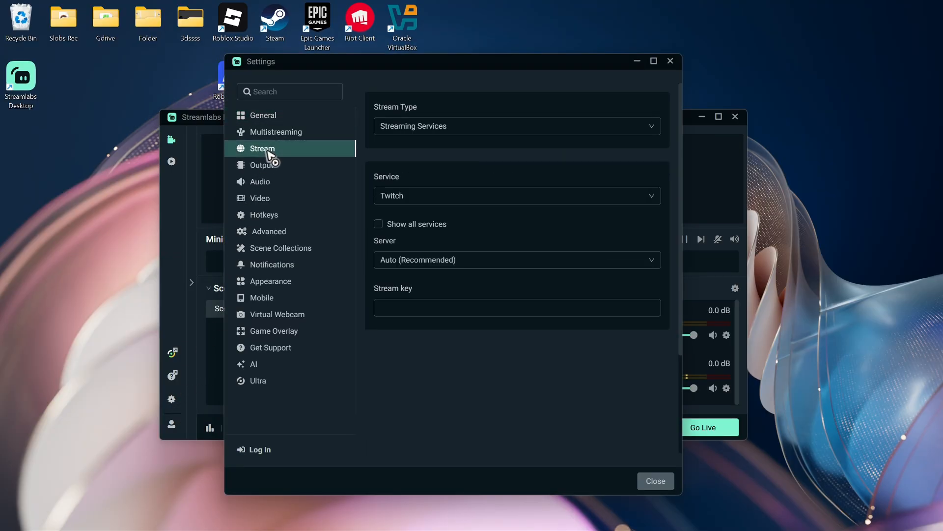
click(440, 198)
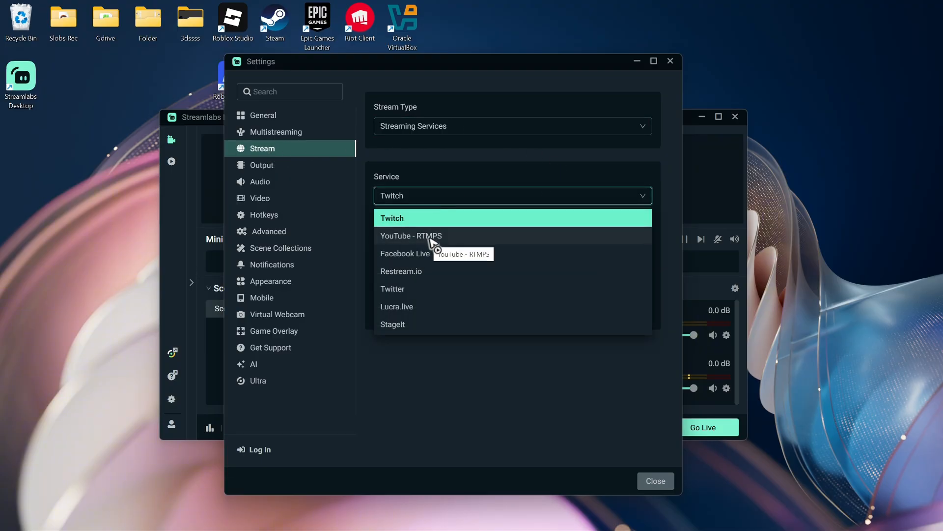
click(430, 237)
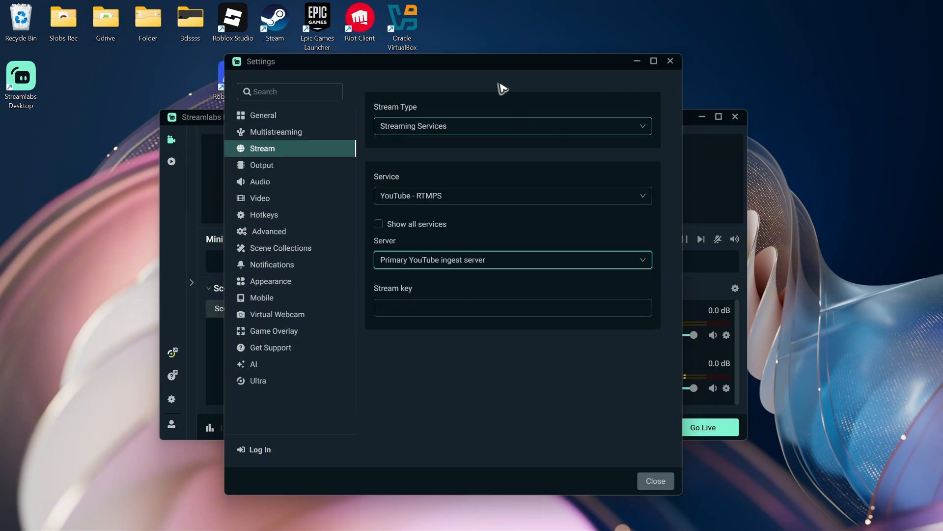
drag(447, 65, 233, 79)
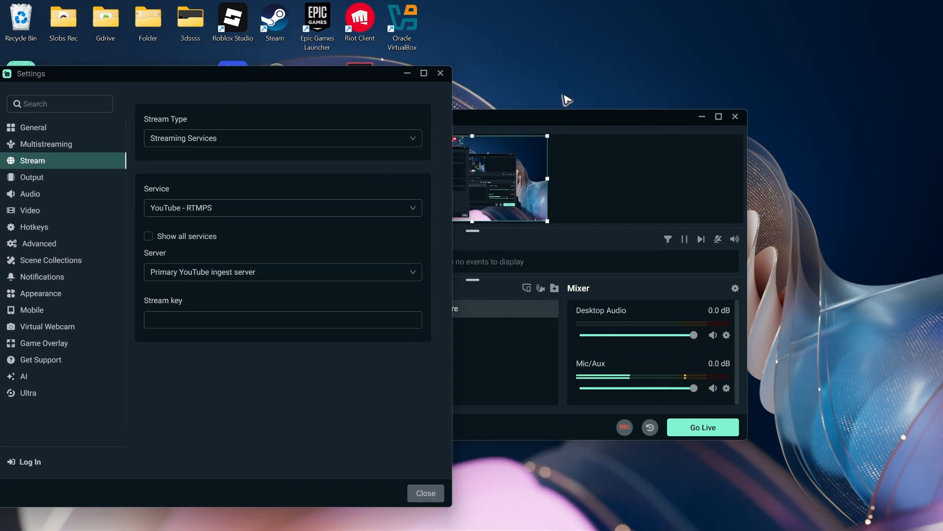
Switch to YouTube in the browser and open the channel's YouTube Studio dashboard
drag(634, 0, 573, 65)
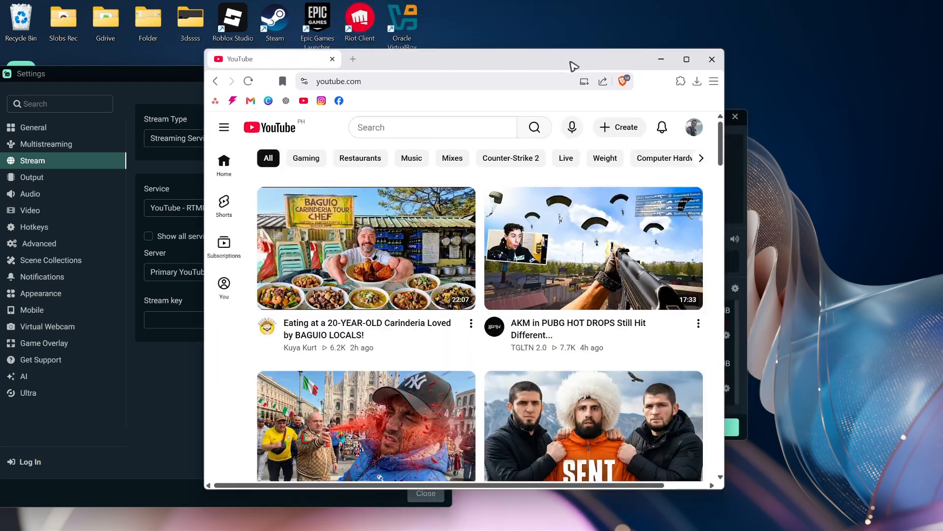
double_click(573, 65)
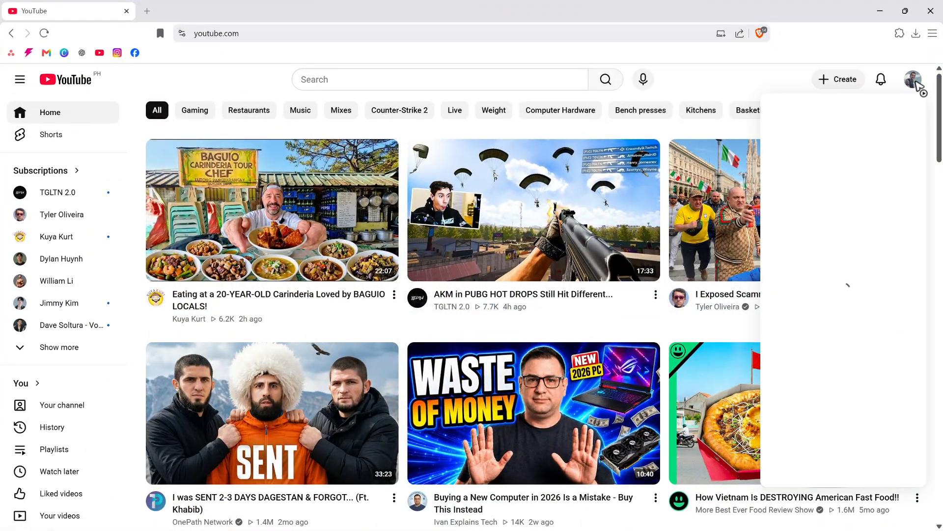
click(913, 80)
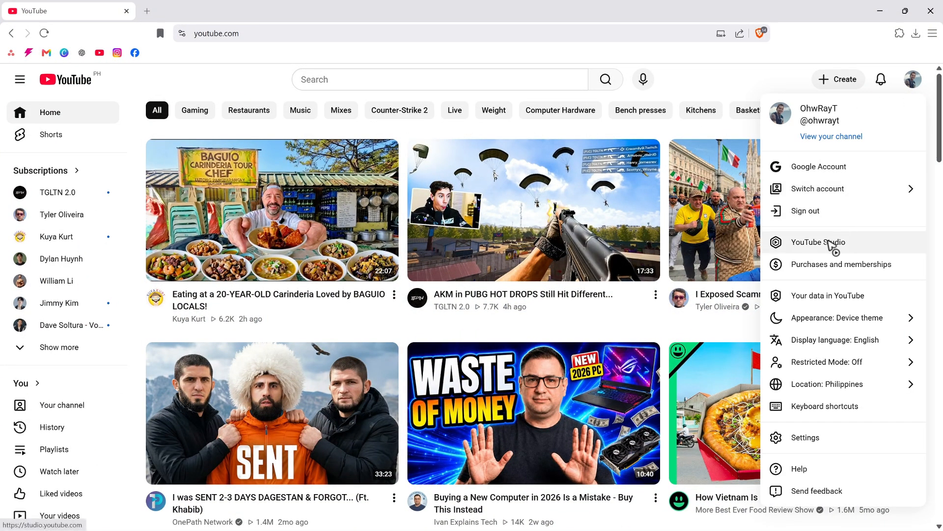
click(832, 246)
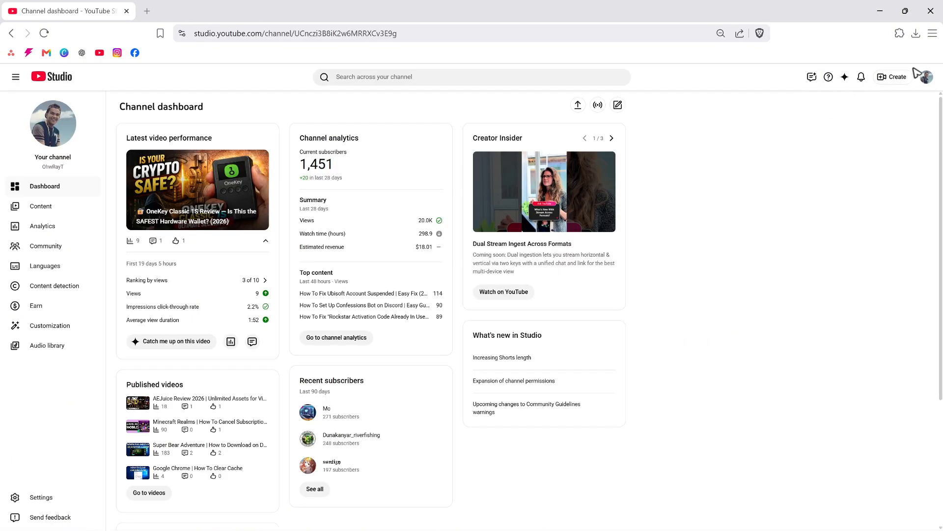
Set up an immediate live stream with streaming software in YouTube Studio and copy the default stream key
click(893, 77)
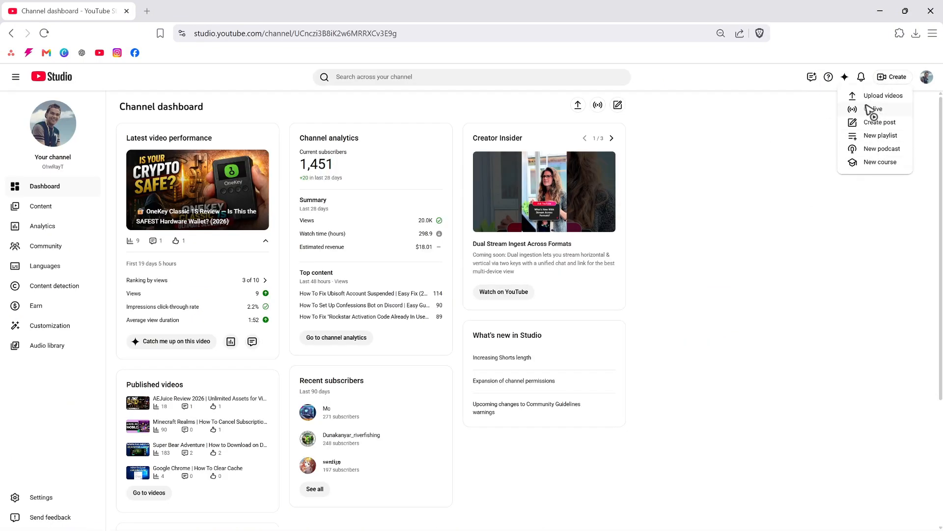
click(872, 109)
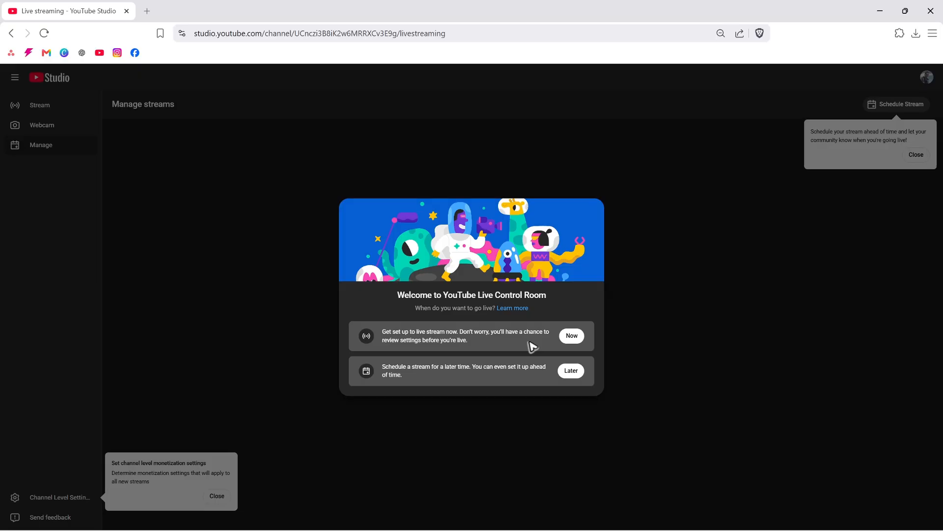
click(573, 337)
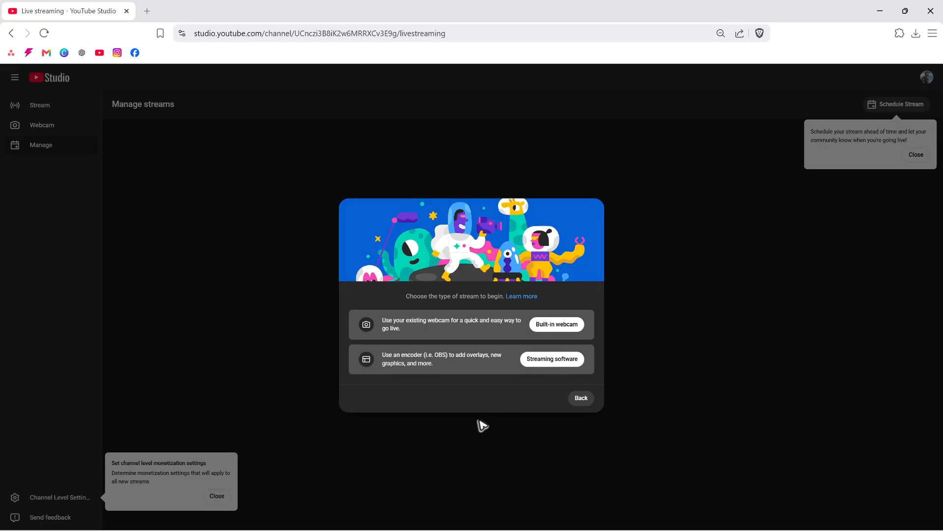
click(554, 364)
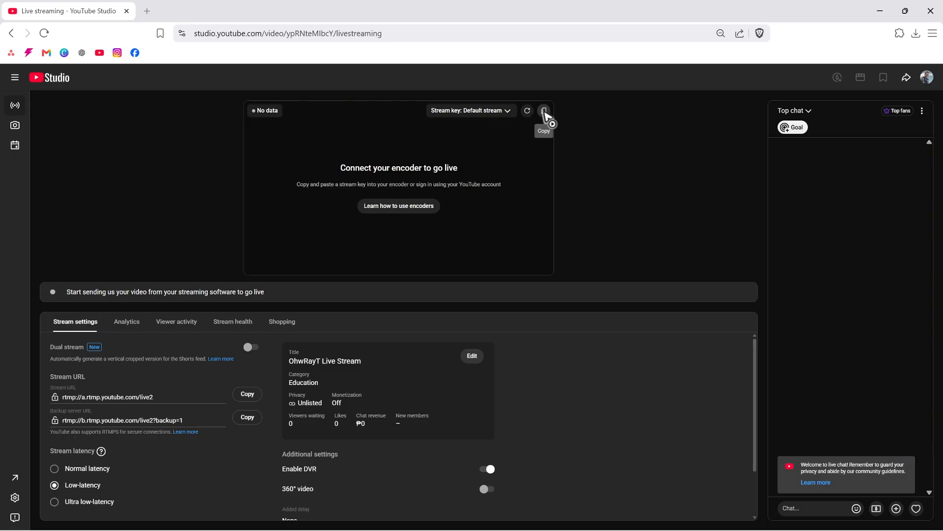
click(544, 111)
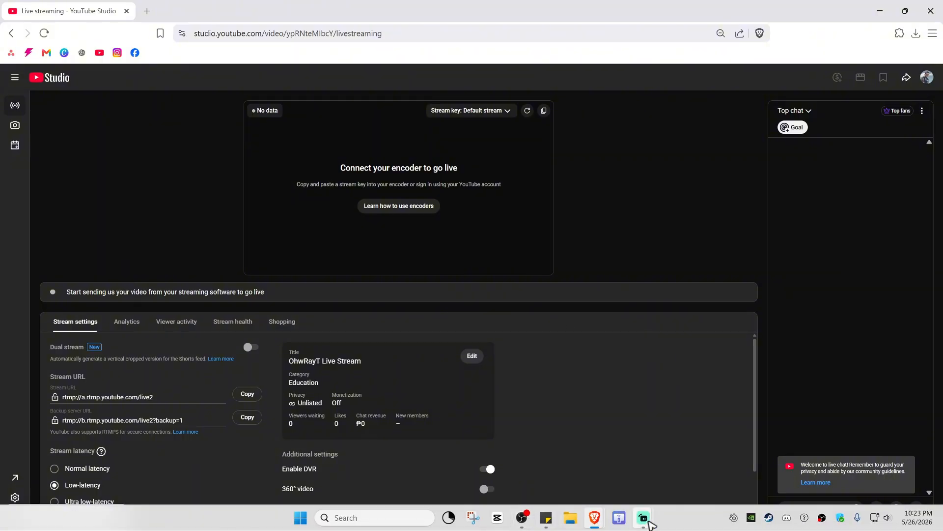
Switch to the Streamlabs Desktop settings, paste the stream key into the stream settings and close them
mouse_move(645, 518)
mouse_move(675, 473)
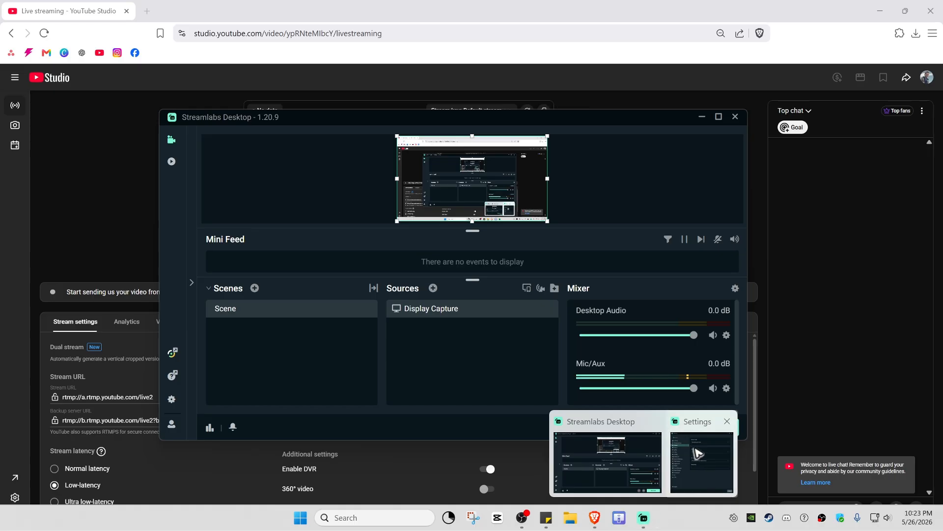
click(702, 460)
click(211, 315)
key(ctrl+v)
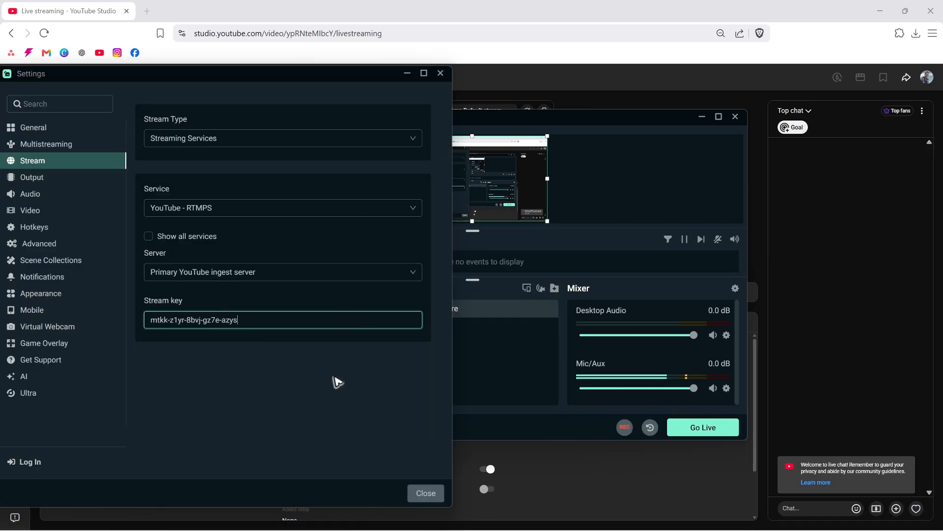
click(435, 495)
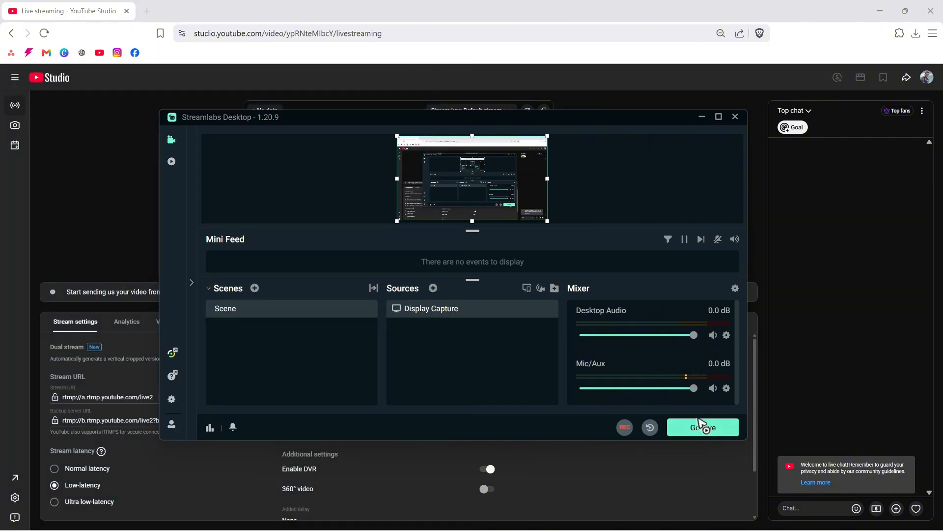
Go live from Streamlabs Desktop and move its window clear of the stream preview in YouTube Studio
click(703, 427)
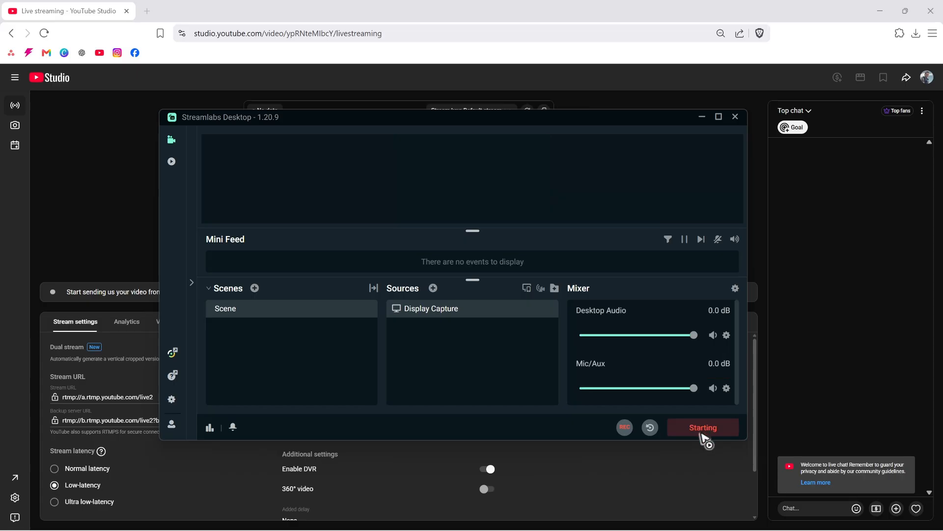
drag(523, 122, 742, 264)
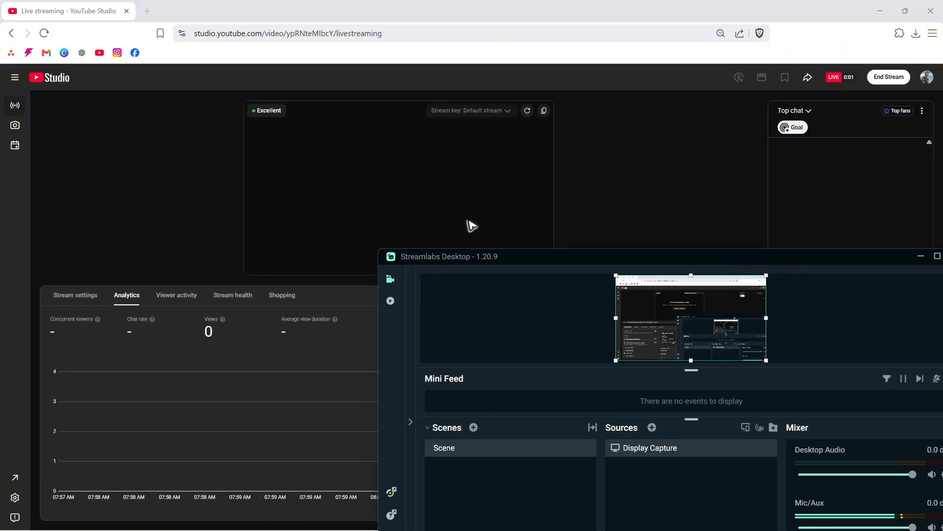
drag(737, 261, 639, 266)
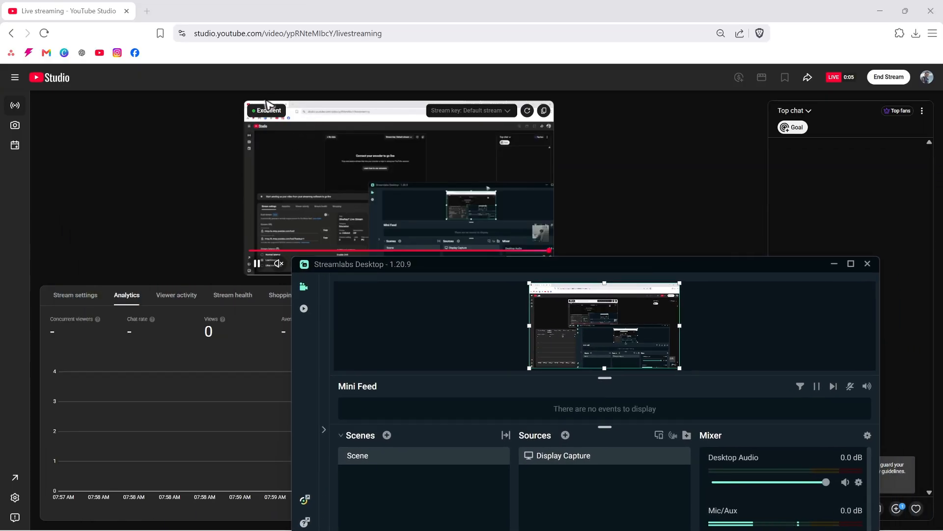
drag(632, 265, 501, 113)
drag(658, 118, 658, 305)
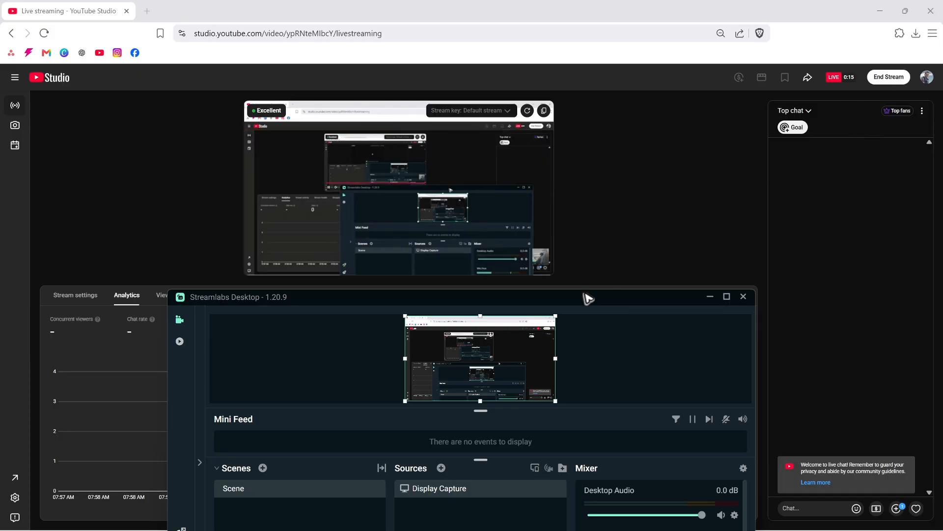
Deselect the Display Capture source in the preview and reposition the Streamlabs window below the top of YouTube's stream preview
drag(587, 298, 646, 127)
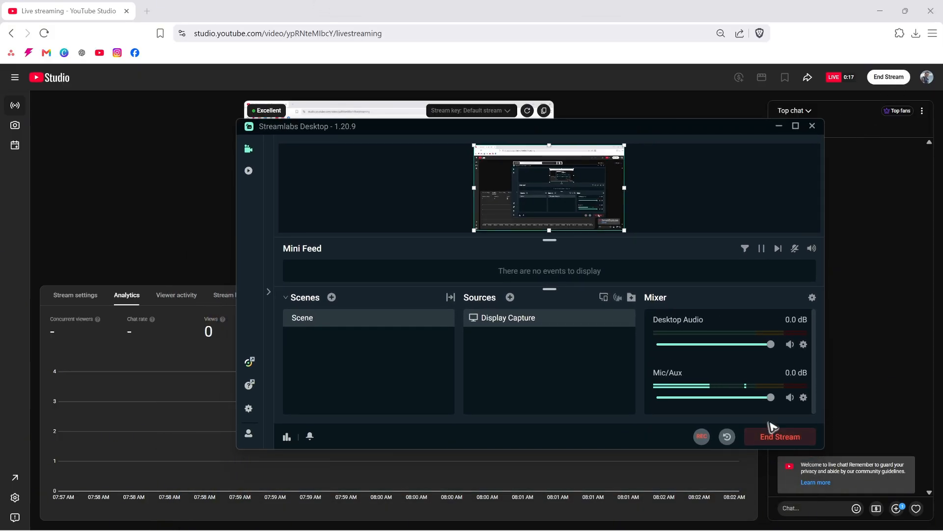
mouse_move(494, 156)
mouse_down()
mouse_move(575, 198)
mouse_move(495, 157)
mouse_up()
click(417, 167)
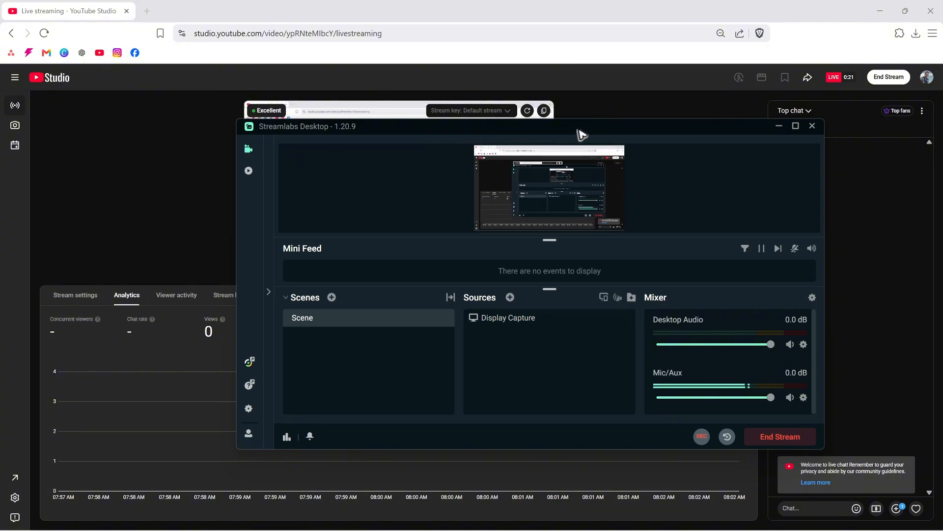
drag(578, 130, 578, 181)
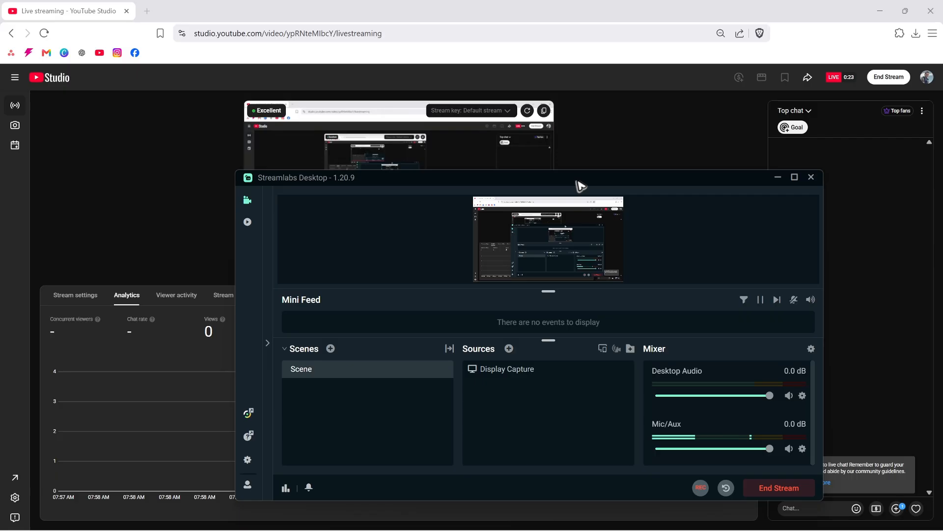